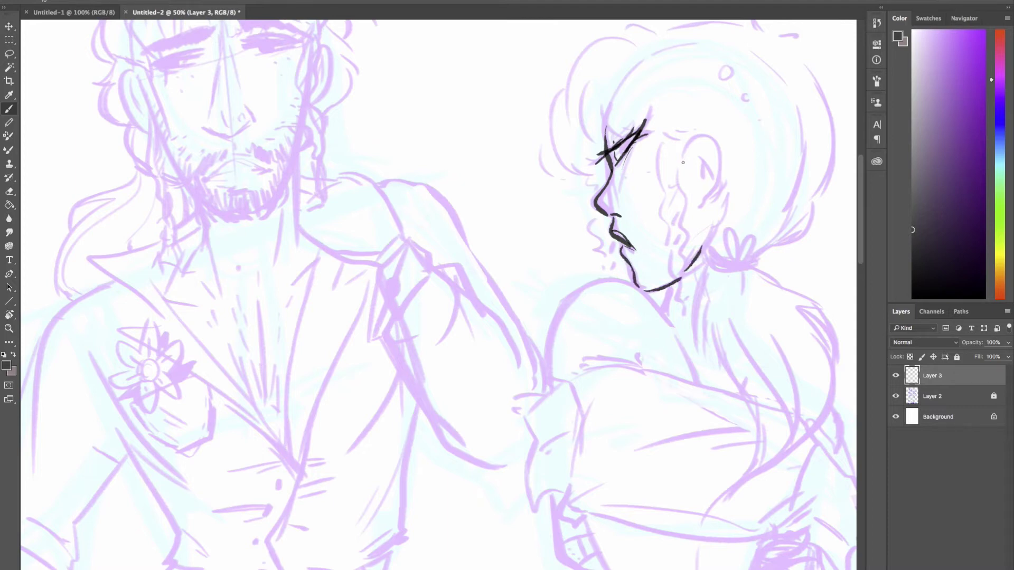
# Step: Ink the woman's outer and inner ear, join it to the jaw, and darken the eye and eyelash line
pyautogui.moveTo(682, 165)
pyautogui.mouseDown()
pyautogui.moveTo(712, 140)
pyautogui.moveTo(702, 217)
pyautogui.mouseUp()
pyautogui.moveTo(697, 148); pyautogui.dragTo(706, 180)
pyautogui.moveTo(704, 232); pyautogui.dragTo(702, 245)
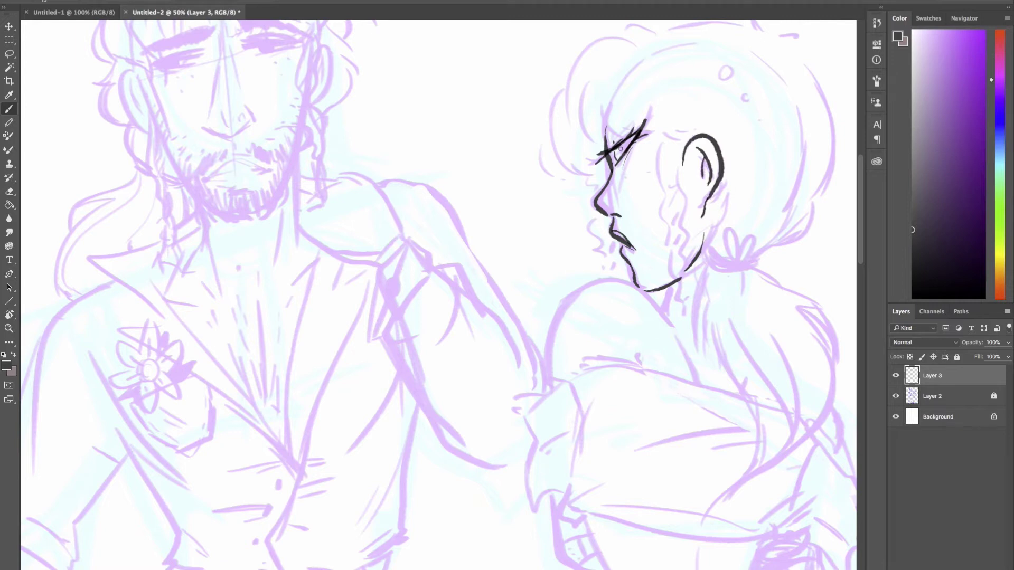
pyautogui.moveTo(634, 134)
pyautogui.mouseDown()
pyautogui.moveTo(612, 153)
pyautogui.moveTo(636, 133)
pyautogui.mouseUp()
pyautogui.moveTo(860, 248); pyautogui.dragTo(860, 230)
# Step: Ink the curly bangs arcing over the forehead, with inner strands and short strokes near the cheek
pyautogui.moveTo(633, 141); pyautogui.dragTo(578, 248)
pyautogui.moveTo(589, 182)
pyautogui.mouseDown()
pyautogui.moveTo(583, 207)
pyautogui.moveTo(596, 247)
pyautogui.mouseUp()
pyautogui.moveTo(601, 202); pyautogui.dragTo(612, 244)
pyautogui.moveTo(561, 187)
pyautogui.mouseDown()
pyautogui.moveTo(582, 274)
pyautogui.moveTo(596, 275)
pyautogui.mouseUp()
pyautogui.click(136, 1)
pyautogui.click(137, 1)
pyautogui.moveTo(597, 274); pyautogui.dragTo(601, 281)
# Step: Ink hooked outer strands, hairline tufts, flicks above the ear and the top curl of hair
pyautogui.moveTo(550, 221)
pyautogui.mouseDown()
pyautogui.moveTo(540, 256)
pyautogui.moveTo(582, 291)
pyautogui.mouseUp()
pyautogui.moveTo(631, 167); pyautogui.dragTo(632, 220)
pyautogui.moveTo(643, 222)
pyautogui.mouseDown()
pyautogui.moveTo(653, 239)
pyautogui.moveTo(660, 230)
pyautogui.mouseUp()
pyautogui.moveTo(659, 228); pyautogui.dragTo(691, 237)
pyautogui.moveTo(688, 230); pyautogui.dragTo(705, 213)
pyautogui.moveTo(694, 219)
pyautogui.mouseDown()
pyautogui.moveTo(710, 203)
pyautogui.moveTo(734, 228)
pyautogui.mouseUp()
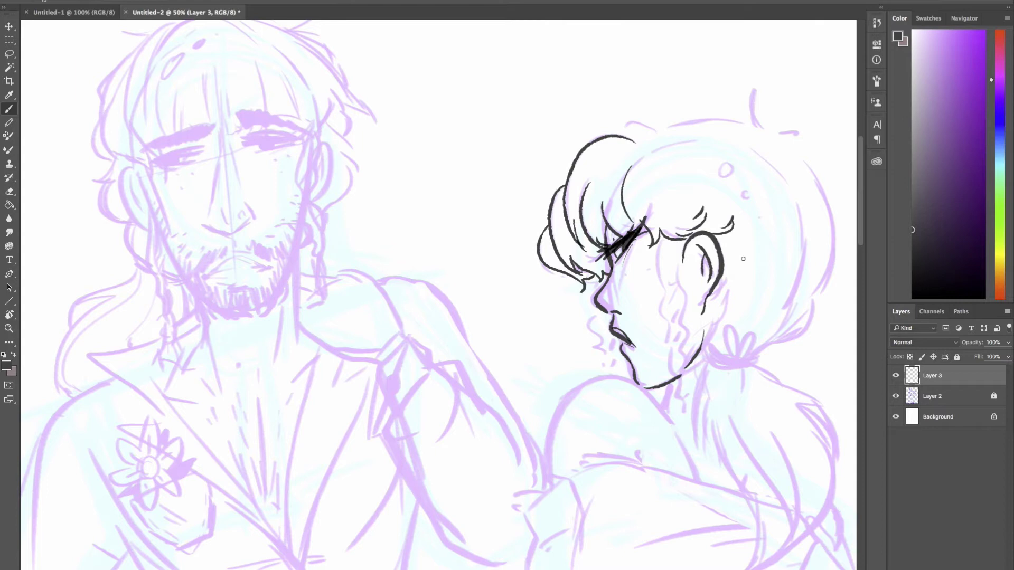
pyautogui.moveTo(685, 140)
pyautogui.mouseDown()
pyautogui.moveTo(667, 202)
pyautogui.moveTo(624, 138)
pyautogui.mouseUp()
# Step: Outline the back of the head down to the neck with curves inside the back hair
pyautogui.moveTo(789, 141)
pyautogui.mouseDown()
pyautogui.moveTo(830, 272)
pyautogui.moveTo(760, 349)
pyautogui.mouseUp()
pyautogui.moveTo(800, 217)
pyautogui.mouseDown()
pyautogui.moveTo(747, 362)
pyautogui.moveTo(760, 330)
pyautogui.mouseUp()
pyautogui.moveTo(771, 294); pyautogui.dragTo(761, 323)
pyautogui.moveTo(800, 296); pyautogui.dragTo(785, 328)
# Step: Ink the braid down the cheek with plait texture to its tip, plus strokes behind the ear
pyautogui.moveTo(662, 236)
pyautogui.mouseDown()
pyautogui.moveTo(681, 366)
pyautogui.moveTo(679, 284)
pyautogui.moveTo(682, 366)
pyautogui.moveTo(661, 264)
pyautogui.moveTo(670, 252)
pyautogui.moveTo(666, 277)
pyautogui.mouseUp()
pyautogui.moveTo(676, 259)
pyautogui.mouseDown()
pyautogui.moveTo(660, 283)
pyautogui.moveTo(668, 282)
pyautogui.moveTo(664, 300)
pyautogui.mouseUp()
pyautogui.moveTo(675, 297)
pyautogui.mouseDown()
pyautogui.moveTo(664, 315)
pyautogui.moveTo(671, 312)
pyautogui.moveTo(668, 347)
pyautogui.mouseUp()
pyautogui.moveTo(681, 348)
pyautogui.mouseDown()
pyautogui.moveTo(668, 373)
pyautogui.moveTo(691, 425)
pyautogui.mouseUp()
pyautogui.moveTo(688, 401); pyautogui.dragTo(682, 410)
pyautogui.moveTo(734, 254)
pyautogui.mouseDown()
pyautogui.moveTo(736, 285)
pyautogui.moveTo(717, 314)
pyautogui.mouseUp()
pyautogui.moveTo(719, 312); pyautogui.dragTo(705, 352)
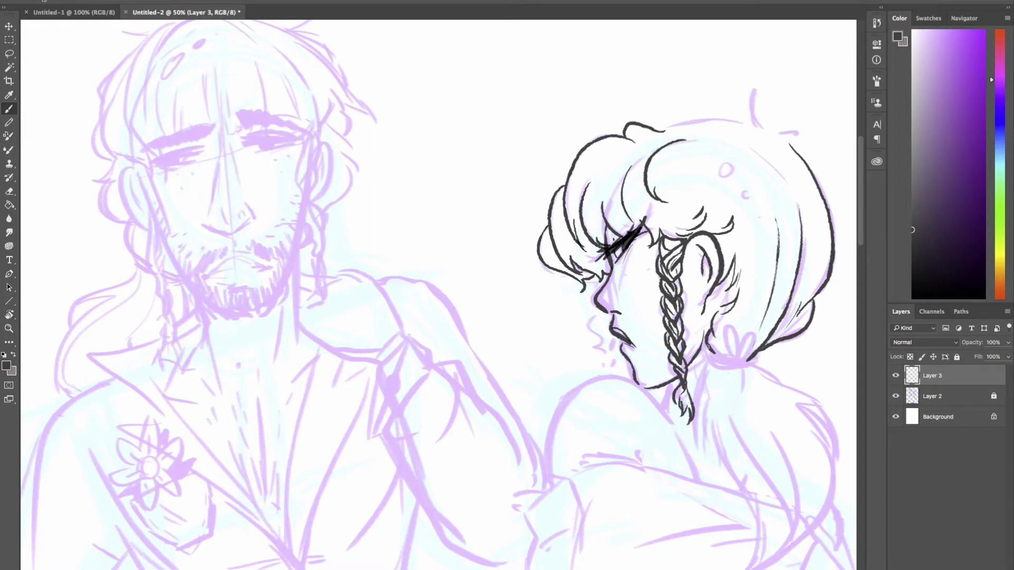
# Step: Ink the second braid below the chin and refine the nose, mouth and chin lines
pyautogui.moveTo(593, 288)
pyautogui.mouseDown()
pyautogui.moveTo(593, 310)
pyautogui.moveTo(606, 320)
pyautogui.moveTo(595, 317)
pyautogui.moveTo(612, 356)
pyautogui.mouseUp()
pyautogui.moveTo(610, 340); pyautogui.dragTo(619, 354)
pyautogui.moveTo(600, 340); pyautogui.dragTo(617, 373)
pyautogui.moveTo(616, 348)
pyautogui.mouseDown()
pyautogui.moveTo(625, 371)
pyautogui.moveTo(616, 367)
pyautogui.mouseUp()
pyautogui.moveTo(622, 354); pyautogui.dragTo(628, 368)
pyautogui.moveTo(607, 317); pyautogui.dragTo(610, 328)
pyautogui.moveTo(596, 288); pyautogui.dragTo(592, 307)
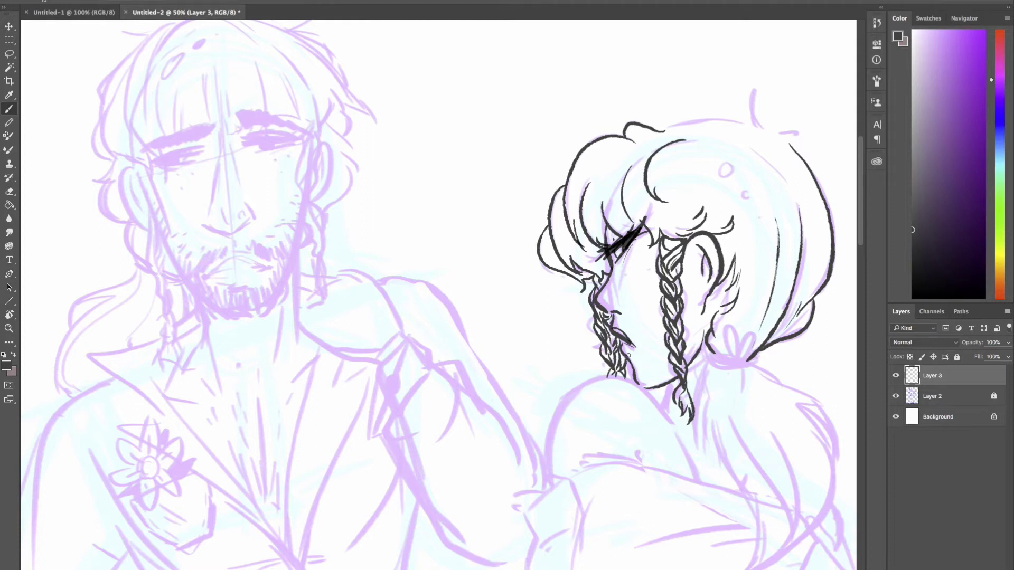
# Step: Outline the top of the hair and draw the small circles in the hair
pyautogui.moveTo(614, 143); pyautogui.dragTo(583, 179)
pyautogui.moveTo(748, 125); pyautogui.dragTo(654, 127)
pyautogui.moveTo(790, 214); pyautogui.dragTo(792, 226)
pyautogui.moveTo(725, 163); pyautogui.dragTo(724, 164)
pyautogui.moveTo(745, 189); pyautogui.dragTo(760, 211)
pyautogui.moveTo(752, 103)
pyautogui.mouseDown()
pyautogui.moveTo(762, 129)
pyautogui.moveTo(799, 134)
pyautogui.mouseUp()
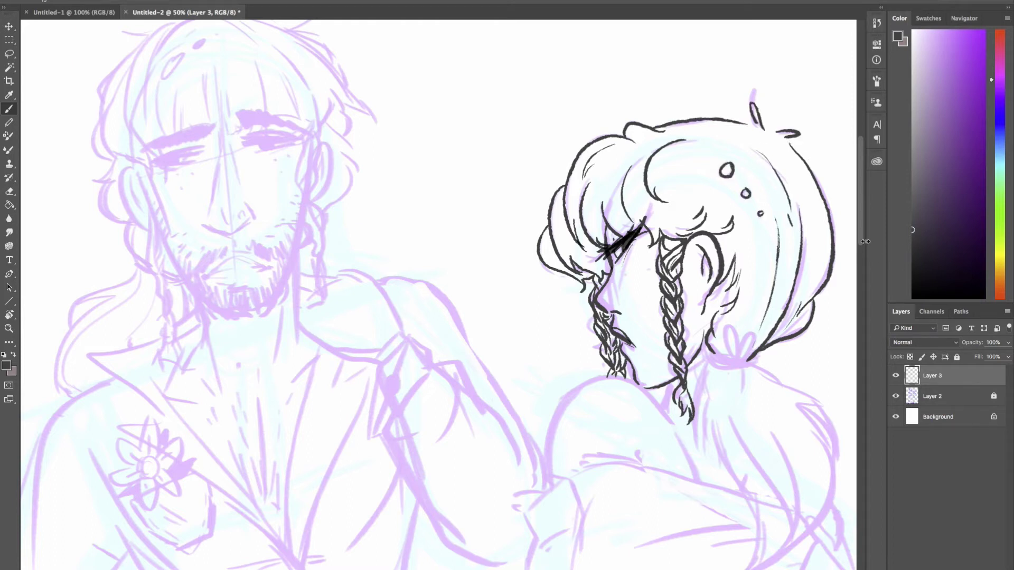
# Step: Ink the hair tie band and bow loops with the hanging ribbon ends
pyautogui.scroll(-1, 864, 254)
pyautogui.scroll(-8, 864, 253)
pyautogui.moveTo(706, 143)
pyautogui.mouseDown()
pyautogui.moveTo(753, 172)
pyautogui.moveTo(714, 152)
pyautogui.moveTo(734, 167)
pyautogui.moveTo(715, 170)
pyautogui.mouseUp()
pyautogui.moveTo(739, 160)
pyautogui.mouseDown()
pyautogui.moveTo(728, 130)
pyautogui.moveTo(753, 137)
pyautogui.mouseUp()
pyautogui.moveTo(739, 172)
pyautogui.mouseDown()
pyautogui.moveTo(738, 200)
pyautogui.moveTo(778, 194)
pyautogui.mouseUp()
# Step: Ink the neckline and left shoulder, and the hair strands falling below the hair tie
pyautogui.scroll(2, 790, 169)
pyautogui.moveTo(662, 231); pyautogui.dragTo(696, 324)
pyautogui.moveTo(632, 221)
pyautogui.mouseDown()
pyautogui.moveTo(594, 222)
pyautogui.moveTo(552, 287)
pyautogui.moveTo(553, 277)
pyautogui.moveTo(551, 315)
pyautogui.mouseUp()
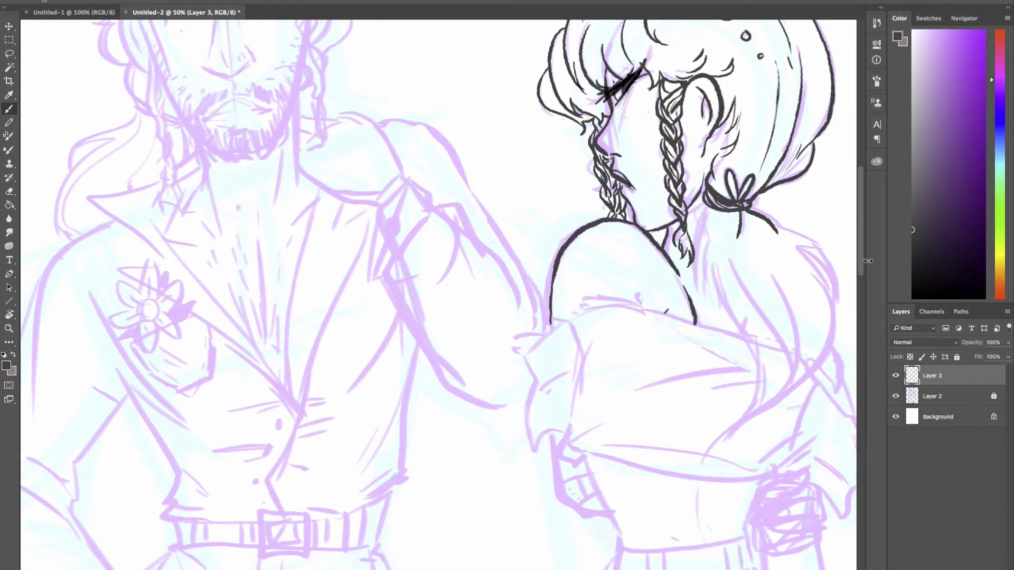
pyautogui.moveTo(697, 206); pyautogui.dragTo(732, 312)
pyautogui.moveTo(710, 232); pyautogui.dragTo(721, 296)
pyautogui.moveTo(712, 211)
pyautogui.mouseDown()
pyautogui.moveTo(731, 309)
pyautogui.moveTo(726, 429)
pyautogui.mouseUp()
# Step: Outline the ponytail's outer contour, the long line down the back and its inner strands
pyautogui.hscroll(5, 657, 556)
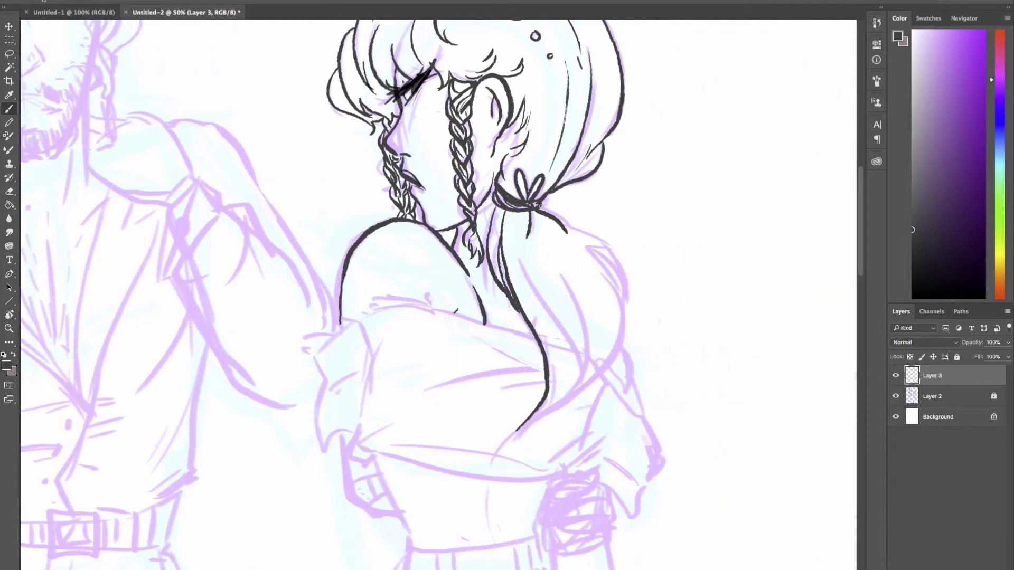
pyautogui.moveTo(541, 207); pyautogui.dragTo(626, 290)
pyautogui.moveTo(591, 250)
pyautogui.mouseDown()
pyautogui.moveTo(621, 293)
pyautogui.moveTo(619, 258)
pyautogui.moveTo(626, 320)
pyautogui.moveTo(583, 393)
pyautogui.moveTo(491, 469)
pyautogui.mouseUp()
pyautogui.moveTo(535, 211)
pyautogui.mouseDown()
pyautogui.moveTo(612, 337)
pyautogui.moveTo(599, 377)
pyautogui.moveTo(576, 363)
pyautogui.moveTo(559, 407)
pyautogui.mouseUp()
pyautogui.moveTo(521, 217)
pyautogui.mouseDown()
pyautogui.moveTo(570, 364)
pyautogui.moveTo(528, 293)
pyautogui.moveTo(554, 415)
pyautogui.mouseUp()
pyautogui.moveTo(532, 294); pyautogui.dragTo(557, 406)
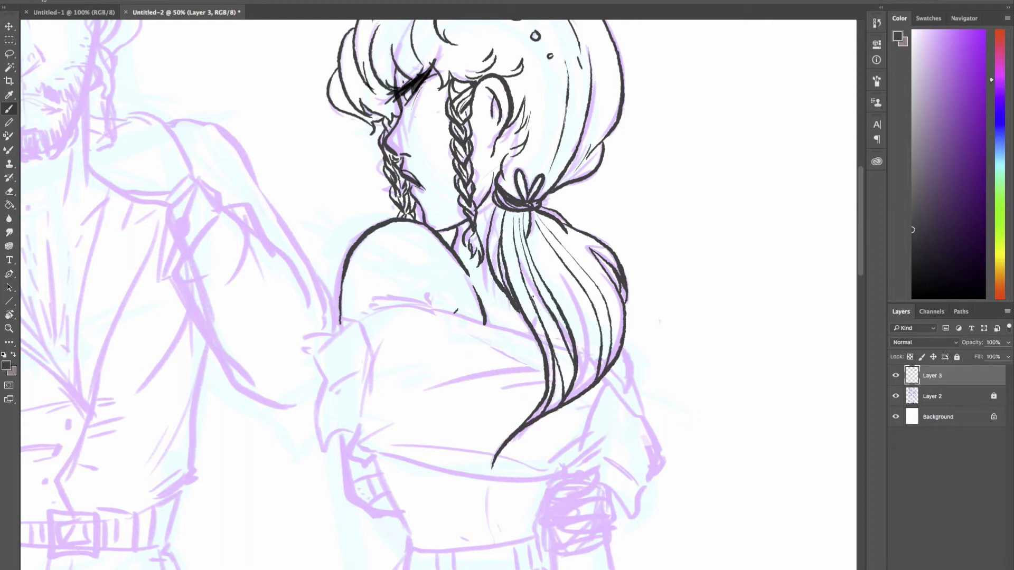
# Step: Finish the thin ponytail strands and connect the braid to the hair tie
pyautogui.moveTo(521, 211); pyautogui.dragTo(519, 236)
pyautogui.moveTo(513, 210); pyautogui.dragTo(505, 259)
pyautogui.moveTo(536, 223); pyautogui.dragTo(578, 395)
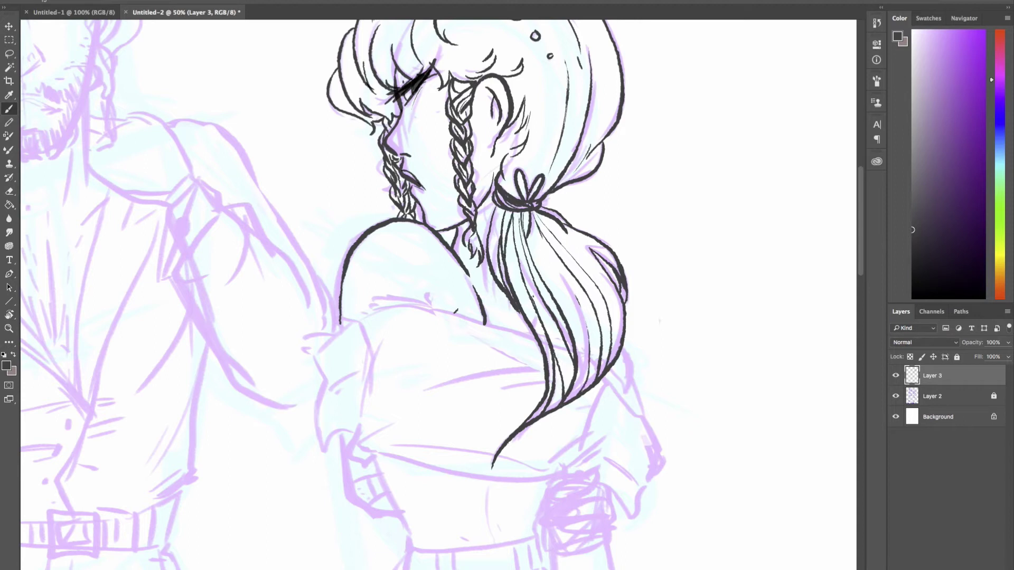
pyautogui.moveTo(541, 204); pyautogui.dragTo(557, 196)
pyautogui.moveTo(477, 210); pyautogui.dragTo(497, 202)
pyautogui.scroll(-5, 630, 350)
# Step: Ink the top's side and shoulder edge and the sleeve edge with its fold and hatch lines
pyautogui.moveTo(436, 184)
pyautogui.mouseDown()
pyautogui.moveTo(389, 181)
pyautogui.moveTo(373, 233)
pyautogui.mouseUp()
pyautogui.moveTo(388, 197)
pyautogui.mouseDown()
pyautogui.moveTo(352, 320)
pyautogui.moveTo(375, 315)
pyautogui.mouseUp()
pyautogui.moveTo(444, 187); pyautogui.dragTo(532, 221)
pyautogui.moveTo(613, 246); pyautogui.dragTo(627, 270)
pyautogui.moveTo(631, 251)
pyautogui.mouseDown()
pyautogui.moveTo(658, 338)
pyautogui.moveTo(612, 331)
pyautogui.moveTo(636, 364)
pyautogui.moveTo(629, 393)
pyautogui.mouseUp()
pyautogui.moveTo(613, 274); pyautogui.dragTo(584, 302)
pyautogui.moveTo(585, 302); pyautogui.dragTo(582, 327)
# Step: Ink the cropped top's bottom hem, erase old sleeve corner lines and redraw the side line thicker
pyautogui.moveTo(360, 321)
pyautogui.mouseDown()
pyautogui.moveTo(554, 354)
pyautogui.moveTo(575, 343)
pyautogui.mouseUp()
pyautogui.moveTo(372, 233)
pyautogui.mouseDown()
pyautogui.moveTo(371, 323)
pyautogui.moveTo(362, 236)
pyautogui.mouseUp()
pyautogui.moveTo(359, 293)
pyautogui.mouseDown()
pyautogui.moveTo(355, 320)
pyautogui.moveTo(363, 316)
pyautogui.mouseUp()
pyautogui.moveTo(372, 233); pyautogui.dragTo(373, 316)
pyautogui.moveTo(440, 268); pyautogui.dragTo(530, 244)
pyautogui.moveTo(521, 256); pyautogui.dragTo(534, 253)
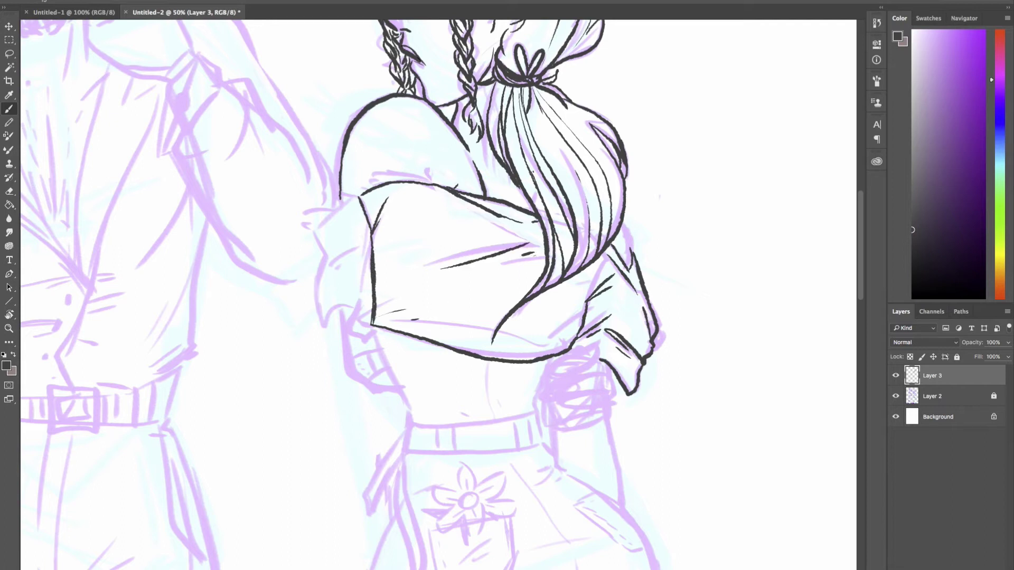
# Step: Ink the folded sleeve cuff's edges, corner, hatch and fold lines, joining the hair to the sleeve
pyautogui.moveTo(359, 197); pyautogui.dragTo(309, 233)
pyautogui.moveTo(309, 232)
pyautogui.mouseDown()
pyautogui.moveTo(323, 257)
pyautogui.moveTo(357, 243)
pyautogui.mouseUp()
pyautogui.moveTo(334, 260); pyautogui.dragTo(358, 250)
pyautogui.moveTo(366, 239)
pyautogui.mouseDown()
pyautogui.moveTo(323, 326)
pyautogui.moveTo(367, 311)
pyautogui.moveTo(339, 332)
pyautogui.mouseUp()
pyautogui.moveTo(348, 281); pyautogui.dragTo(363, 275)
pyautogui.moveTo(323, 315); pyautogui.dragTo(349, 299)
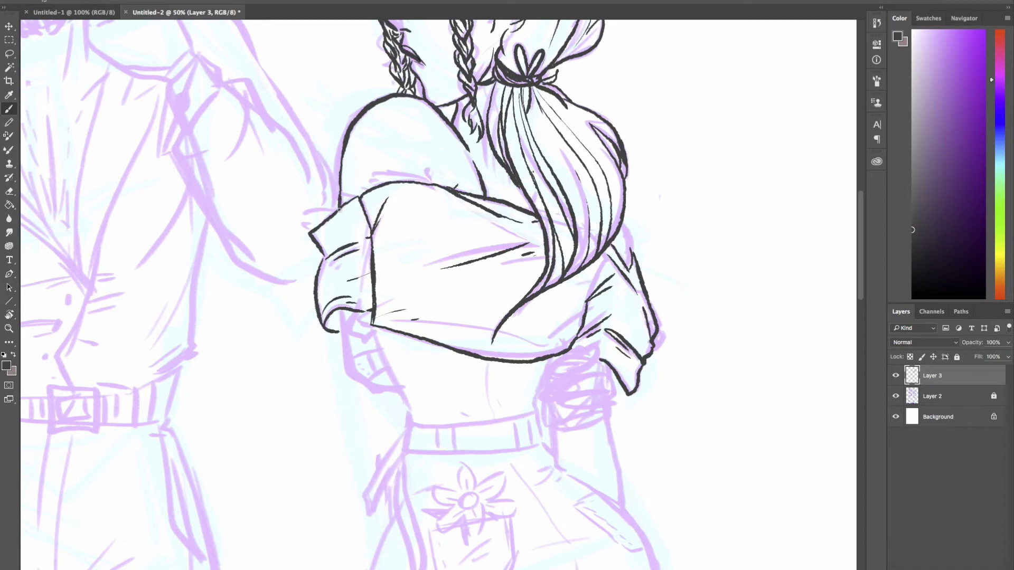
pyautogui.moveTo(624, 208); pyautogui.dragTo(633, 267)
# Step: Ink the body and waist lines below the top, erase the older waist line and shade under the sleeve
pyautogui.moveTo(339, 308)
pyautogui.mouseDown()
pyautogui.moveTo(362, 384)
pyautogui.moveTo(404, 393)
pyautogui.mouseUp()
pyautogui.moveTo(372, 323)
pyautogui.mouseDown()
pyautogui.moveTo(419, 418)
pyautogui.moveTo(411, 423)
pyautogui.mouseUp()
pyautogui.moveTo(553, 357); pyautogui.dragTo(532, 404)
pyautogui.moveTo(388, 340); pyautogui.dragTo(407, 406)
pyautogui.moveTo(371, 336); pyautogui.dragTo(392, 380)
pyautogui.moveTo(374, 323)
pyautogui.mouseDown()
pyautogui.moveTo(379, 331)
pyautogui.moveTo(390, 313)
pyautogui.moveTo(336, 326)
pyautogui.mouseUp()
# Step: Dismiss the full scratch disk warning, ink a hand on the hip, then step back before it
pyautogui.click(585, 190)
pyautogui.moveTo(545, 401)
pyautogui.mouseDown()
pyautogui.moveTo(590, 348)
pyautogui.moveTo(548, 402)
pyautogui.mouseUp()
pyautogui.moveTo(599, 361)
pyautogui.mouseDown()
pyautogui.moveTo(561, 395)
pyautogui.moveTo(611, 402)
pyautogui.moveTo(551, 422)
pyautogui.moveTo(611, 417)
pyautogui.mouseUp()
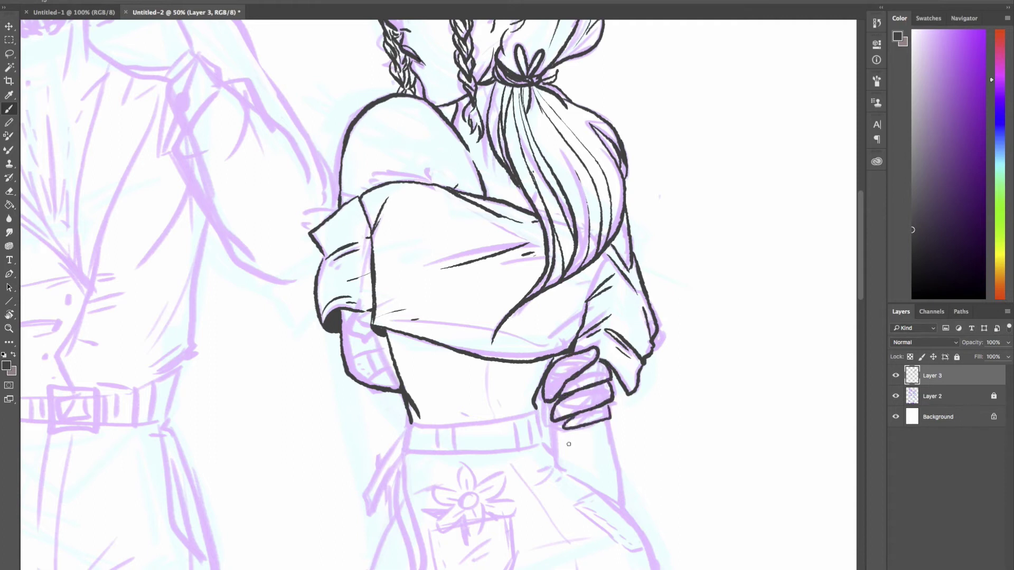
pyautogui.click(880, 7)
# Step: Revert to the state before the hand strokes and delete the later history states
pyautogui.hotkey('ctrl', 'alt', 'z')
pyautogui.hotkey('ctrl', 'alt', 'z')
pyautogui.hotkey('ctrl', 'alt', 'z')
pyautogui.hotkey('ctrl', 'alt', 'z')
pyautogui.click(852, 213)
pyautogui.click(866, 263)
pyautogui.click(584, 172)
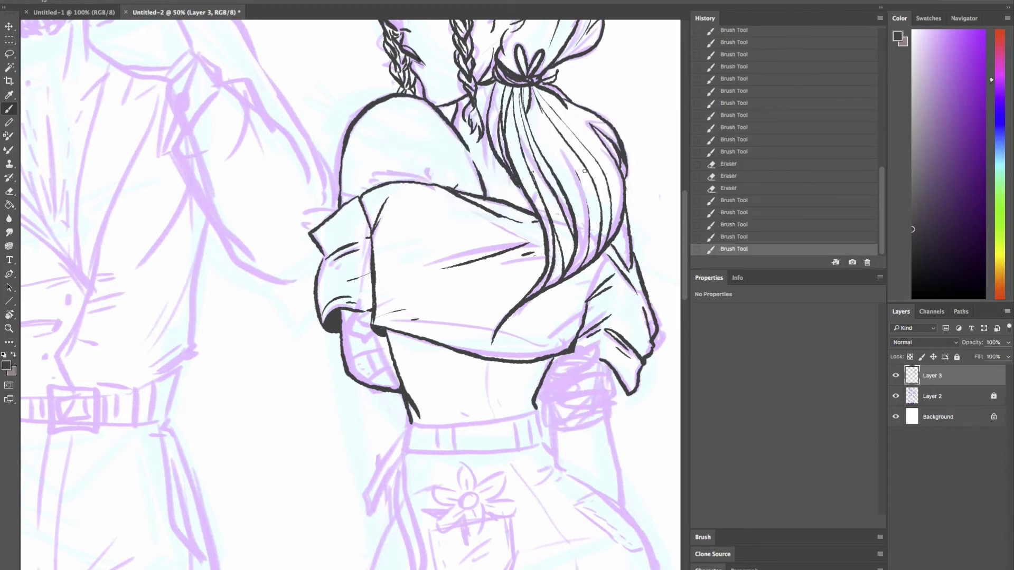
pyautogui.click(881, 6)
# Step: Redraw the hand on the hip with curled fingers, thumb and four fingernails
pyautogui.moveTo(609, 376)
pyautogui.mouseDown()
pyautogui.moveTo(558, 391)
pyautogui.moveTo(612, 391)
pyautogui.moveTo(559, 389)
pyautogui.moveTo(613, 409)
pyautogui.moveTo(560, 422)
pyautogui.moveTo(610, 417)
pyautogui.mouseUp()
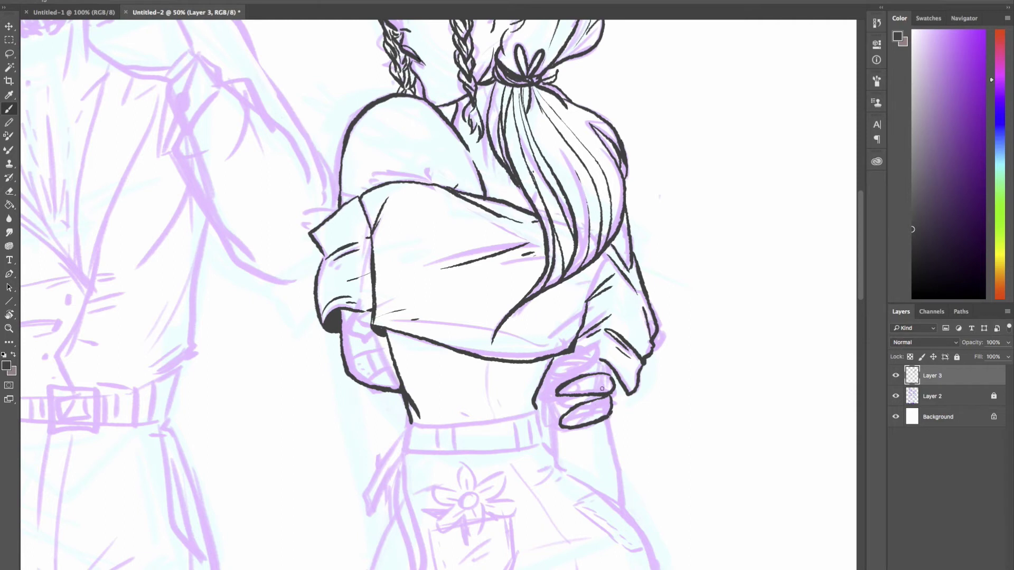
pyautogui.moveTo(549, 370)
pyautogui.mouseDown()
pyautogui.moveTo(581, 357)
pyautogui.moveTo(552, 401)
pyautogui.moveTo(535, 407)
pyautogui.mouseUp()
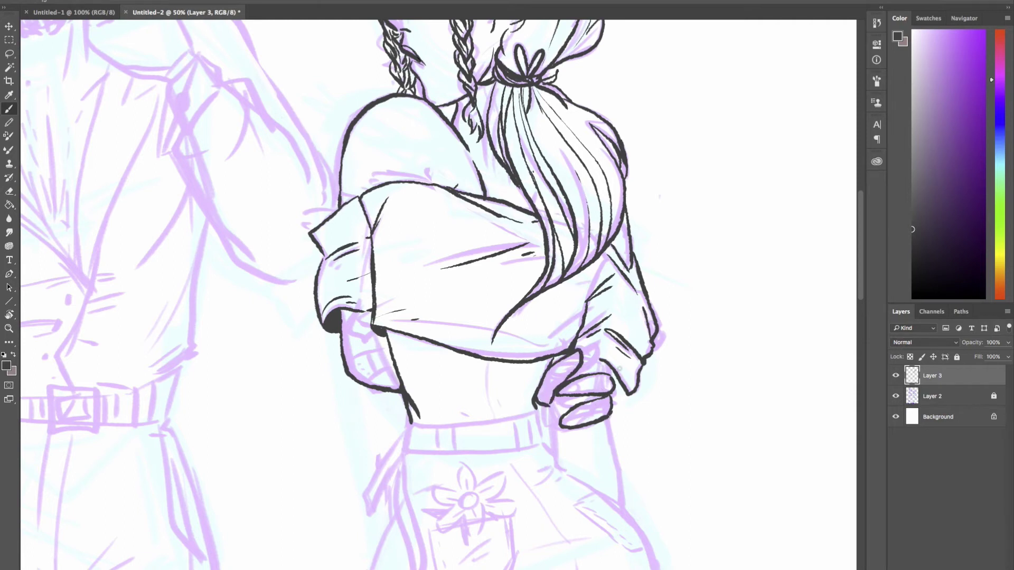
pyautogui.moveTo(608, 420)
pyautogui.mouseDown()
pyautogui.moveTo(573, 438)
pyautogui.moveTo(615, 434)
pyautogui.mouseUp()
pyautogui.moveTo(568, 386); pyautogui.dragTo(563, 396)
pyautogui.moveTo(561, 396)
pyautogui.mouseDown()
pyautogui.moveTo(551, 393)
pyautogui.moveTo(565, 425)
pyautogui.mouseUp()
pyautogui.moveTo(563, 428)
pyautogui.mouseDown()
pyautogui.moveTo(559, 419)
pyautogui.moveTo(576, 438)
pyautogui.mouseUp()
pyautogui.moveTo(572, 433); pyautogui.dragTo(581, 445)
pyautogui.moveTo(565, 362)
pyautogui.mouseDown()
pyautogui.moveTo(584, 345)
pyautogui.moveTo(601, 361)
pyautogui.mouseUp()
# Step: Extend the body and hip lines below the hand, thicken the cuff bottom and ink a torso centre line
pyautogui.moveTo(544, 406); pyautogui.dragTo(545, 443)
pyautogui.moveTo(611, 442); pyautogui.dragTo(620, 496)
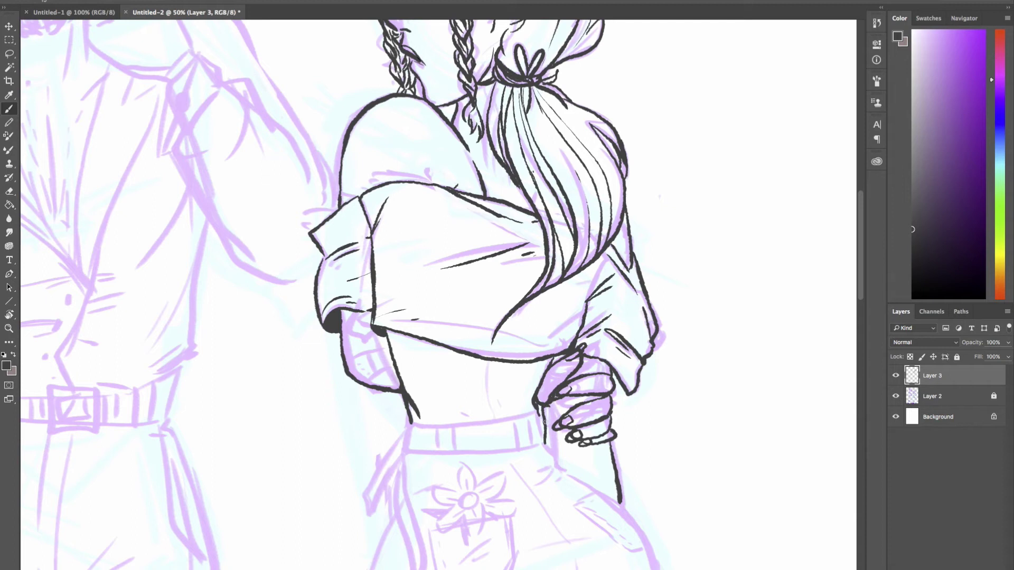
pyautogui.moveTo(620, 384)
pyautogui.mouseDown()
pyautogui.moveTo(613, 376)
pyautogui.moveTo(623, 391)
pyautogui.mouseUp()
pyautogui.moveTo(485, 361); pyautogui.dragTo(496, 419)
# Step: Ink the fingers and fingernails of the woman's second, dangling hand
pyautogui.moveTo(861, 211); pyautogui.dragTo(861, 250)
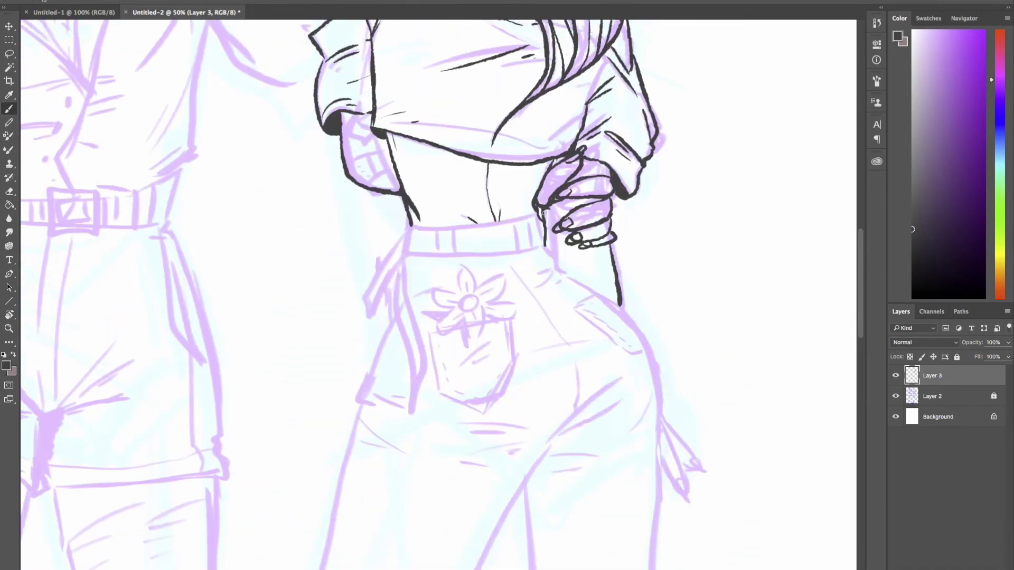
pyautogui.moveTo(662, 419); pyautogui.dragTo(686, 494)
pyautogui.moveTo(659, 461); pyautogui.dragTo(671, 482)
pyautogui.moveTo(663, 418); pyautogui.dragTo(690, 499)
pyautogui.moveTo(691, 458); pyautogui.dragTo(712, 473)
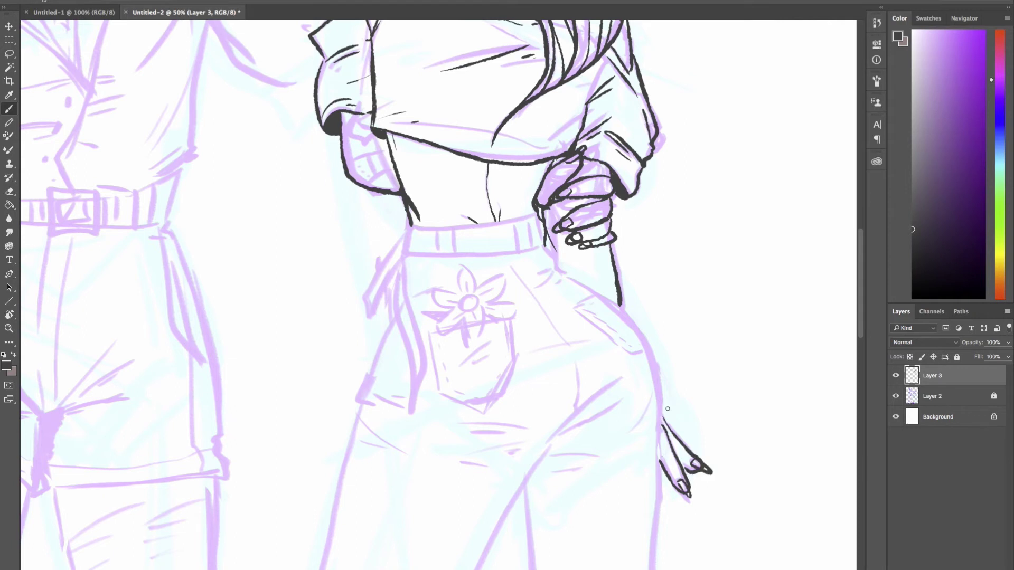
# Step: Ink the jeans waistband with belt loops, hip line and the hanging belt strap with hooked end
pyautogui.moveTo(535, 213)
pyautogui.mouseDown()
pyautogui.moveTo(544, 246)
pyautogui.moveTo(406, 227)
pyautogui.moveTo(406, 251)
pyautogui.mouseUp()
pyautogui.moveTo(540, 246)
pyautogui.mouseDown()
pyautogui.moveTo(406, 254)
pyautogui.moveTo(453, 253)
pyautogui.mouseUp()
pyautogui.moveTo(518, 219); pyautogui.dragTo(520, 249)
pyautogui.moveTo(525, 217)
pyautogui.mouseDown()
pyautogui.moveTo(527, 248)
pyautogui.moveTo(535, 246)
pyautogui.mouseUp()
pyautogui.moveTo(405, 236); pyautogui.dragTo(372, 307)
pyautogui.moveTo(402, 261); pyautogui.dragTo(414, 395)
pyautogui.moveTo(544, 244)
pyautogui.mouseDown()
pyautogui.moveTo(561, 276)
pyautogui.moveTo(597, 295)
pyautogui.moveTo(664, 424)
pyautogui.mouseUp()
pyautogui.moveTo(395, 320); pyautogui.dragTo(365, 408)
pyautogui.moveTo(367, 402); pyautogui.dragTo(375, 406)
# Step: Outline the back pocket and draw the flower with its centre and petals
pyautogui.moveTo(434, 332)
pyautogui.mouseDown()
pyautogui.moveTo(444, 393)
pyautogui.moveTo(499, 400)
pyautogui.mouseUp()
pyautogui.moveTo(511, 320)
pyautogui.mouseDown()
pyautogui.moveTo(513, 363)
pyautogui.moveTo(499, 400)
pyautogui.mouseUp()
pyautogui.moveTo(471, 293)
pyautogui.mouseDown()
pyautogui.moveTo(460, 303)
pyautogui.moveTo(476, 311)
pyautogui.moveTo(470, 271)
pyautogui.moveTo(489, 280)
pyautogui.moveTo(479, 301)
pyautogui.moveTo(432, 289)
pyautogui.moveTo(461, 310)
pyautogui.moveTo(472, 342)
pyautogui.mouseUp()
pyautogui.moveTo(478, 305)
pyautogui.mouseDown()
pyautogui.moveTo(514, 308)
pyautogui.moveTo(503, 312)
pyautogui.mouseUp()
pyautogui.moveTo(460, 337); pyautogui.dragTo(478, 342)
pyautogui.moveTo(451, 310)
pyautogui.mouseDown()
pyautogui.moveTo(417, 312)
pyautogui.moveTo(446, 378)
pyautogui.mouseUp()
# Step: Add stitching, inner lines and folds to the pocket, plus short strokes by the hip
pyautogui.moveTo(506, 332); pyautogui.dragTo(506, 341)
pyautogui.moveTo(442, 340); pyautogui.dragTo(463, 391)
pyautogui.moveTo(471, 391); pyautogui.dragTo(486, 389)
pyautogui.moveTo(435, 342); pyautogui.dragTo(441, 375)
pyautogui.moveTo(443, 387); pyautogui.dragTo(490, 397)
pyautogui.moveTo(454, 371); pyautogui.dragTo(495, 352)
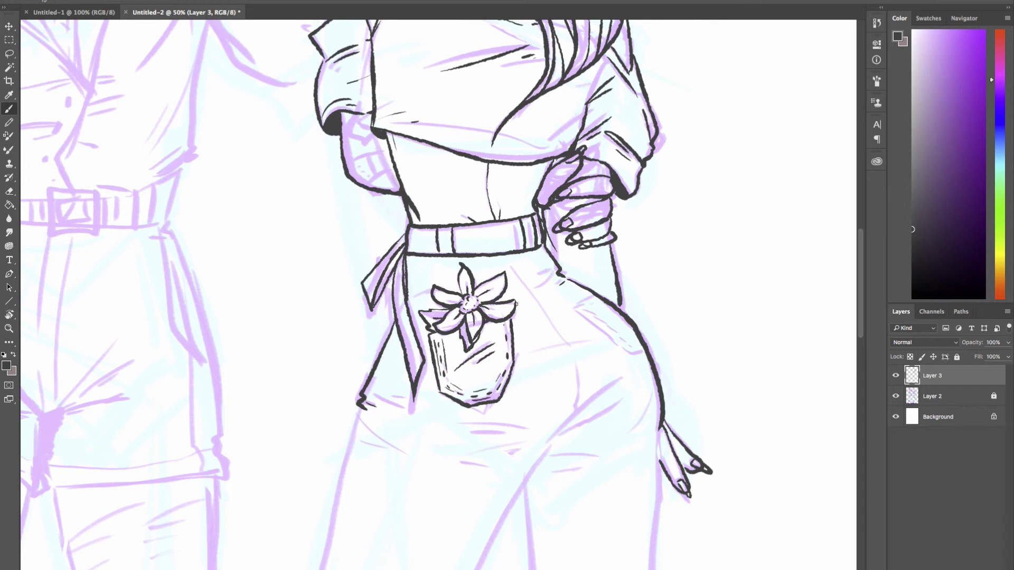
pyautogui.moveTo(535, 279); pyautogui.dragTo(555, 272)
pyautogui.moveTo(423, 291); pyautogui.dragTo(410, 294)
# Step: Ink the second pocket's edge with stitch dashes and its inner line
pyautogui.scroll(-5, 849, 290)
pyautogui.moveTo(575, 192)
pyautogui.mouseDown()
pyautogui.moveTo(624, 235)
pyautogui.moveTo(643, 238)
pyautogui.moveTo(589, 202)
pyautogui.mouseUp()
pyautogui.moveTo(594, 203); pyautogui.dragTo(614, 218)
pyautogui.moveTo(616, 221); pyautogui.dragTo(624, 227)
pyautogui.moveTo(629, 229); pyautogui.dragTo(642, 231)
pyautogui.moveTo(581, 193); pyautogui.dragTo(641, 231)
pyautogui.moveTo(529, 173); pyautogui.dragTo(570, 230)
# Step: Ink the seam lines under the pocket and the long diagonal thigh line
pyautogui.moveTo(510, 148); pyautogui.dragTo(530, 174)
pyautogui.moveTo(528, 236); pyautogui.dragTo(563, 230)
pyautogui.moveTo(577, 229); pyautogui.dragTo(588, 227)
pyautogui.moveTo(575, 246)
pyautogui.mouseDown()
pyautogui.moveTo(575, 309)
pyautogui.moveTo(528, 359)
pyautogui.mouseUp()
pyautogui.moveTo(623, 262)
pyautogui.mouseDown()
pyautogui.moveTo(558, 320)
pyautogui.moveTo(610, 295)
pyautogui.moveTo(659, 301)
pyautogui.mouseUp()
pyautogui.moveTo(547, 341); pyautogui.dragTo(601, 340)
pyautogui.moveTo(559, 354); pyautogui.dragTo(590, 351)
# Step: Add fold lines around the pocket and below the waist
pyautogui.moveTo(526, 312); pyautogui.dragTo(445, 305)
pyautogui.moveTo(516, 259); pyautogui.dragTo(507, 281)
pyautogui.moveTo(374, 285)
pyautogui.mouseDown()
pyautogui.moveTo(402, 290)
pyautogui.moveTo(410, 342)
pyautogui.mouseUp()
pyautogui.moveTo(377, 331); pyautogui.dragTo(393, 337)
pyautogui.moveTo(462, 345); pyautogui.dragTo(516, 332)
pyautogui.moveTo(504, 341); pyautogui.dragTo(519, 337)
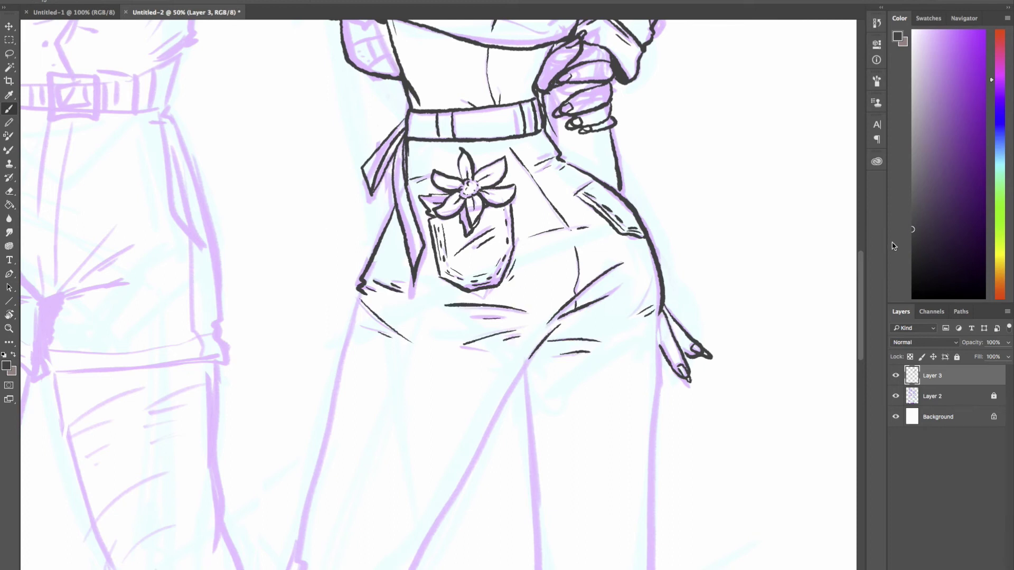
# Step: Ink the diagonal edges of both legs with folds below the left leg line
pyautogui.scroll(-5, 547, 329)
pyautogui.moveTo(516, 143)
pyautogui.mouseDown()
pyautogui.moveTo(555, 135)
pyautogui.moveTo(521, 135)
pyautogui.moveTo(390, 361)
pyautogui.mouseUp()
pyautogui.scroll(4, 557, 121)
pyautogui.scroll(-5, 557, 122)
pyautogui.moveTo(362, 55)
pyautogui.mouseDown()
pyautogui.moveTo(295, 318)
pyautogui.moveTo(318, 348)
pyautogui.mouseUp()
pyautogui.moveTo(296, 327)
pyautogui.mouseDown()
pyautogui.moveTo(323, 349)
pyautogui.moveTo(299, 347)
pyautogui.moveTo(389, 353)
pyautogui.mouseUp()
pyautogui.moveTo(368, 355)
pyautogui.mouseDown()
pyautogui.moveTo(390, 347)
pyautogui.moveTo(356, 341)
pyautogui.mouseUp()
pyautogui.moveTo(377, 377); pyautogui.dragTo(367, 389)
# Step: Ink the middle leg line down to the hem with folds near the knees
pyautogui.moveTo(860, 323)
pyautogui.mouseDown()
pyautogui.moveTo(861, 342)
pyautogui.moveTo(860, 304)
pyautogui.mouseUp()
pyautogui.moveTo(659, 179); pyautogui.dragTo(652, 453)
pyautogui.moveTo(524, 232); pyautogui.dragTo(549, 485)
pyautogui.moveTo(638, 455)
pyautogui.mouseDown()
pyautogui.moveTo(606, 478)
pyautogui.moveTo(655, 469)
pyautogui.mouseUp()
pyautogui.moveTo(534, 468)
pyautogui.mouseDown()
pyautogui.moveTo(554, 520)
pyautogui.moveTo(543, 487)
pyautogui.mouseUp()
pyautogui.moveTo(533, 470); pyautogui.dragTo(559, 548)
pyautogui.moveTo(640, 510); pyautogui.dragTo(621, 524)
# Step: Ink the right flared leg's outer, inner and left edges down to its hem
pyautogui.scroll(-15, 861, 350)
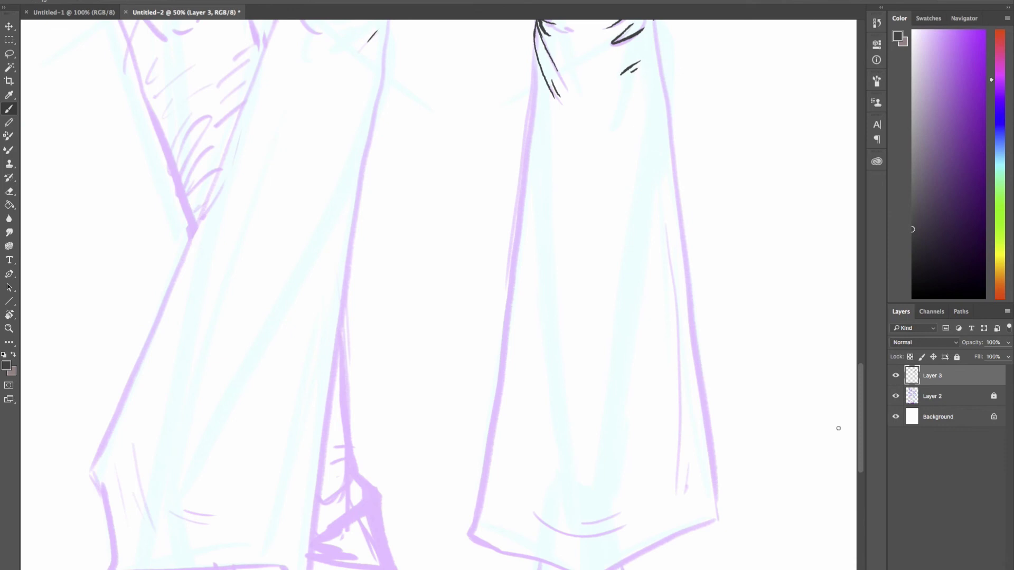
pyautogui.hscroll(3, 836, 425)
pyautogui.moveTo(583, 113); pyautogui.dragTo(625, 450)
pyautogui.moveTo(539, 485); pyautogui.dragTo(625, 450)
pyautogui.moveTo(504, 112)
pyautogui.mouseDown()
pyautogui.moveTo(458, 458)
pyautogui.moveTo(529, 476)
pyautogui.mouseUp()
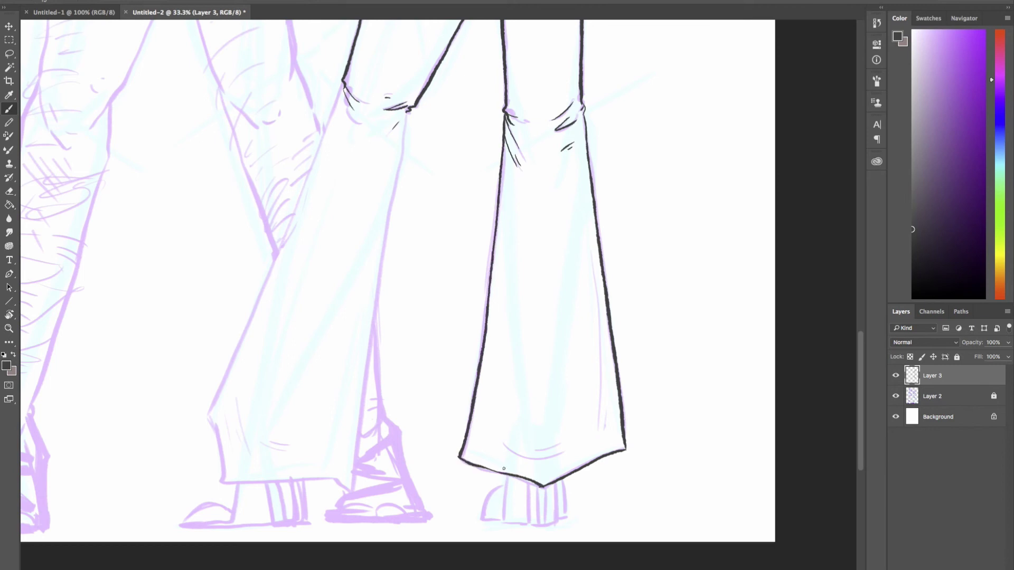
pyautogui.moveTo(598, 289); pyautogui.dragTo(597, 452)
pyautogui.moveTo(860, 371); pyautogui.dragTo(852, 328)
pyautogui.moveTo(570, 41)
pyautogui.mouseDown()
pyautogui.moveTo(575, 290)
pyautogui.moveTo(590, 401)
pyautogui.mouseUp()
pyautogui.moveTo(416, 37); pyautogui.dragTo(344, 252)
# Step: Ink the left leg's outer and inner edges and add curved folds inside both hems
pyautogui.scroll(1, 864, 308)
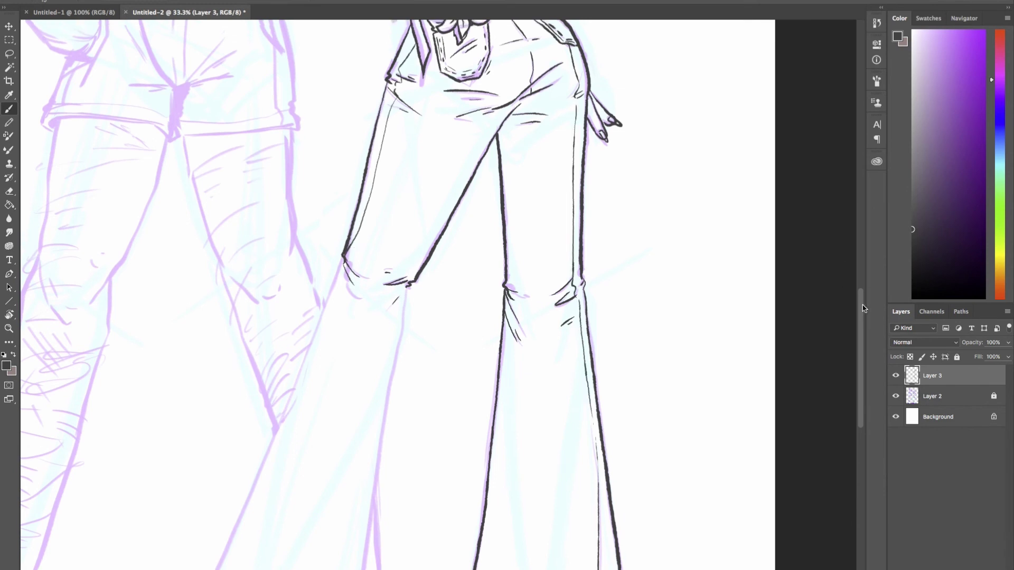
pyautogui.scroll(5, 841, 306)
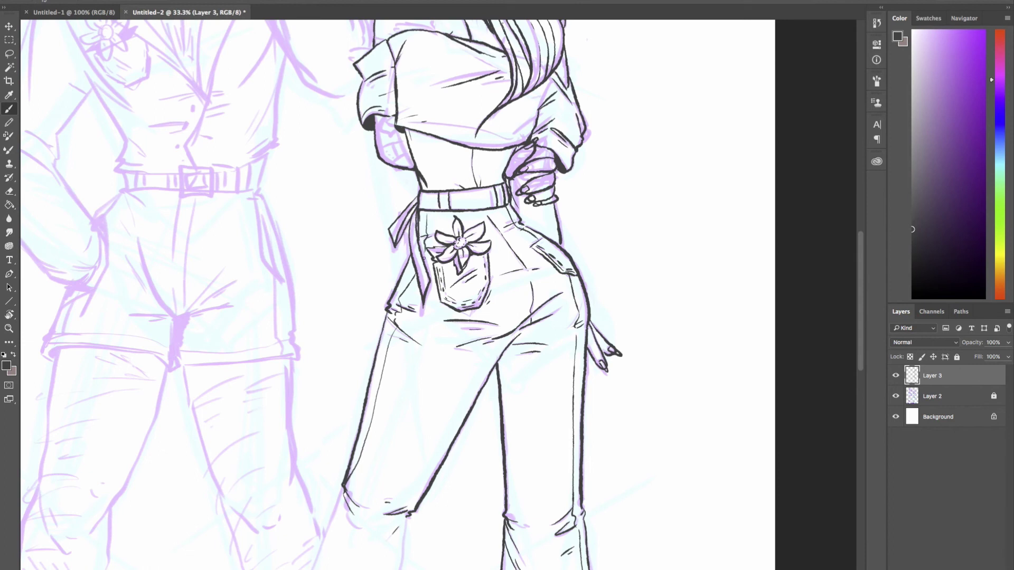
pyautogui.scroll(-8, 396, 296)
pyautogui.moveTo(407, 140); pyautogui.dragTo(344, 512)
pyautogui.moveTo(343, 112)
pyautogui.mouseDown()
pyautogui.moveTo(211, 459)
pyautogui.moveTo(221, 515)
pyautogui.moveTo(317, 506)
pyautogui.moveTo(348, 519)
pyautogui.mouseUp()
pyautogui.moveTo(213, 443); pyautogui.dragTo(252, 505)
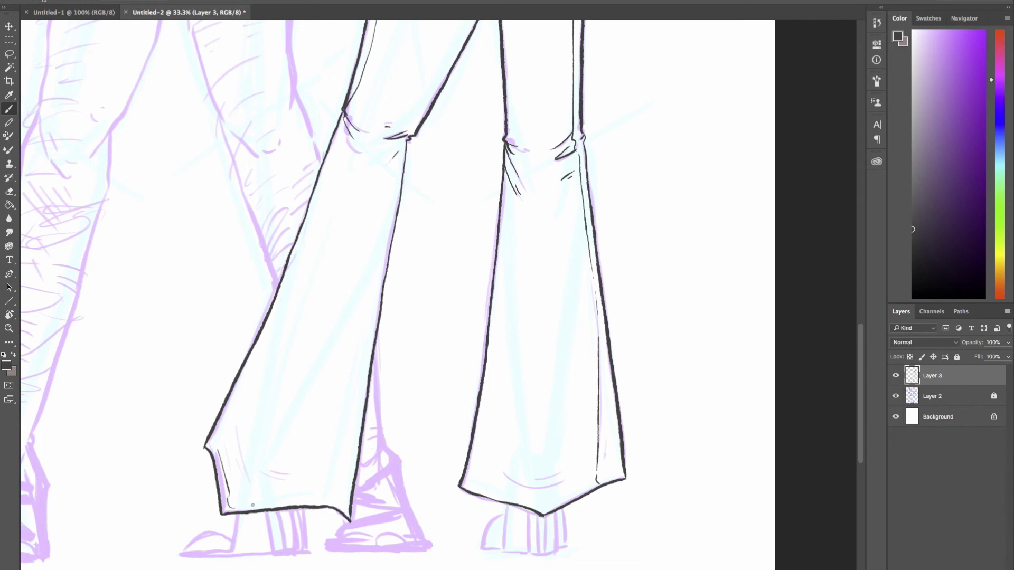
pyautogui.moveTo(236, 428); pyautogui.dragTo(267, 494)
pyautogui.moveTo(247, 464); pyautogui.dragTo(256, 479)
pyautogui.moveTo(497, 469); pyautogui.dragTo(571, 479)
pyautogui.moveTo(532, 475); pyautogui.dragTo(584, 461)
pyautogui.moveTo(338, 139); pyautogui.dragTo(215, 442)
# Step: Outline the right boot with its block heel and rounded toe
pyautogui.scroll(-5, 864, 338)
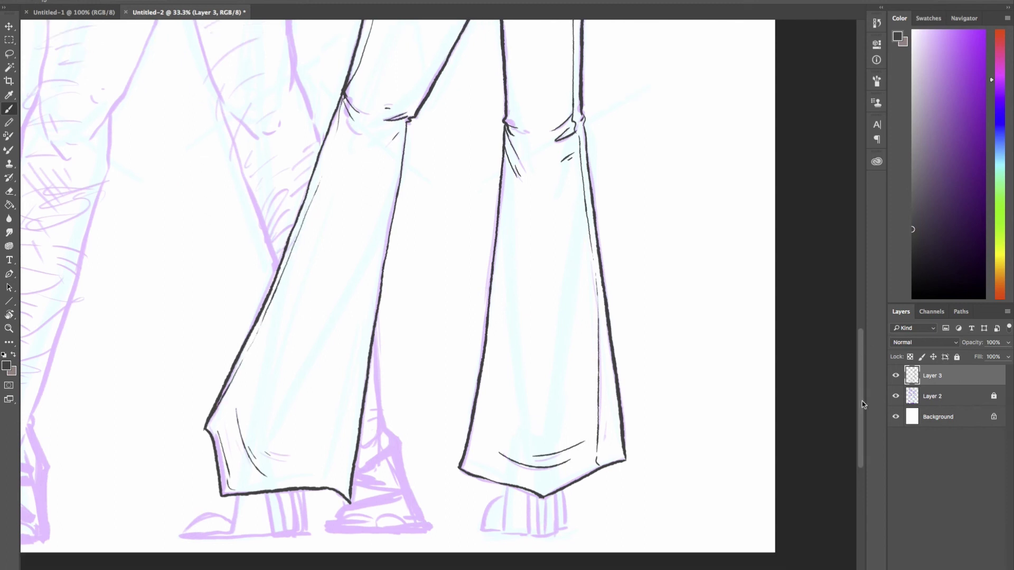
pyautogui.moveTo(526, 393)
pyautogui.mouseDown()
pyautogui.moveTo(528, 439)
pyautogui.moveTo(546, 441)
pyautogui.mouseUp()
pyautogui.moveTo(557, 393)
pyautogui.mouseDown()
pyautogui.moveTo(539, 439)
pyautogui.moveTo(550, 438)
pyautogui.mouseUp()
pyautogui.moveTo(505, 388)
pyautogui.mouseDown()
pyautogui.moveTo(502, 433)
pyautogui.moveTo(530, 438)
pyautogui.mouseUp()
pyautogui.moveTo(565, 389); pyautogui.dragTo(557, 436)
pyautogui.moveTo(503, 397)
pyautogui.mouseDown()
pyautogui.moveTo(483, 429)
pyautogui.moveTo(505, 434)
pyautogui.mouseUp()
# Step: Outline the left boot with a middle line and thickened bottom edge
pyautogui.moveTo(271, 395)
pyautogui.mouseDown()
pyautogui.moveTo(271, 410)
pyautogui.moveTo(297, 439)
pyautogui.mouseUp()
pyautogui.moveTo(302, 392); pyautogui.dragTo(297, 437)
pyautogui.moveTo(284, 393)
pyautogui.mouseDown()
pyautogui.moveTo(285, 437)
pyautogui.moveTo(297, 439)
pyautogui.moveTo(274, 438)
pyautogui.mouseUp()
pyautogui.moveTo(234, 395)
pyautogui.mouseDown()
pyautogui.moveTo(231, 426)
pyautogui.moveTo(188, 437)
pyautogui.moveTo(306, 436)
pyautogui.mouseUp()
pyautogui.moveTo(496, 568); pyautogui.dragTo(403, 568)
pyautogui.moveTo(863, 372); pyautogui.dragTo(852, 234)
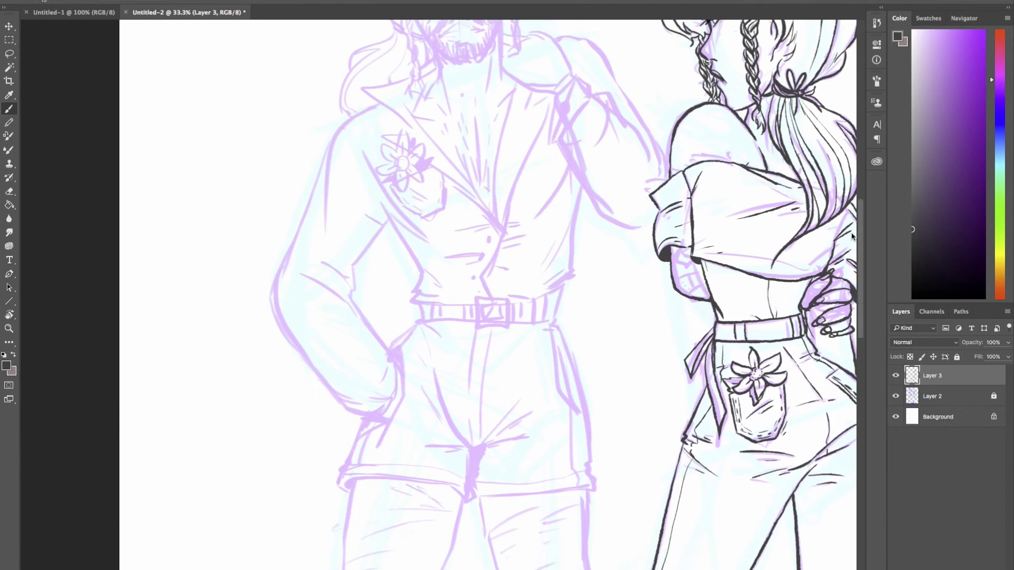
# Step: Ink a buttoned flap on the woman's cropped top
pyautogui.scroll(4, 851, 236)
pyautogui.moveTo(687, 347)
pyautogui.mouseDown()
pyautogui.moveTo(700, 372)
pyautogui.moveTo(690, 368)
pyautogui.mouseUp()
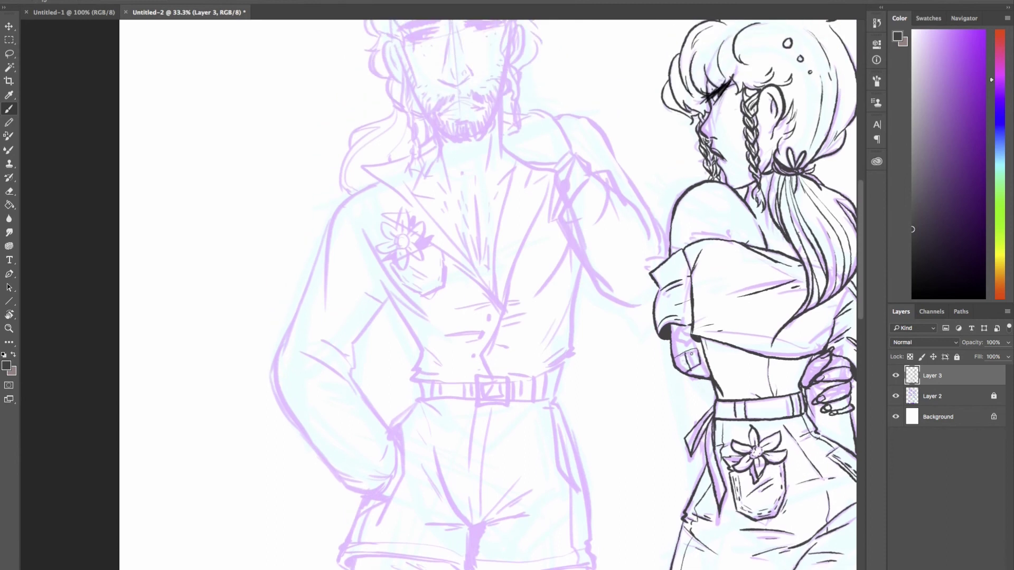
pyautogui.hscroll(4, 850, 274)
pyautogui.scroll(2, 850, 274)
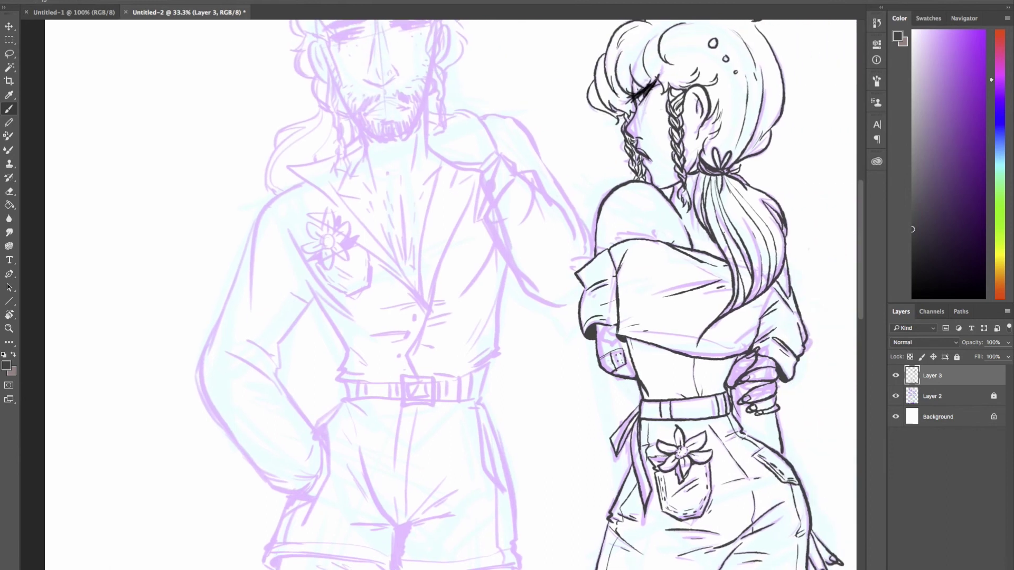
pyautogui.scroll(3, 850, 274)
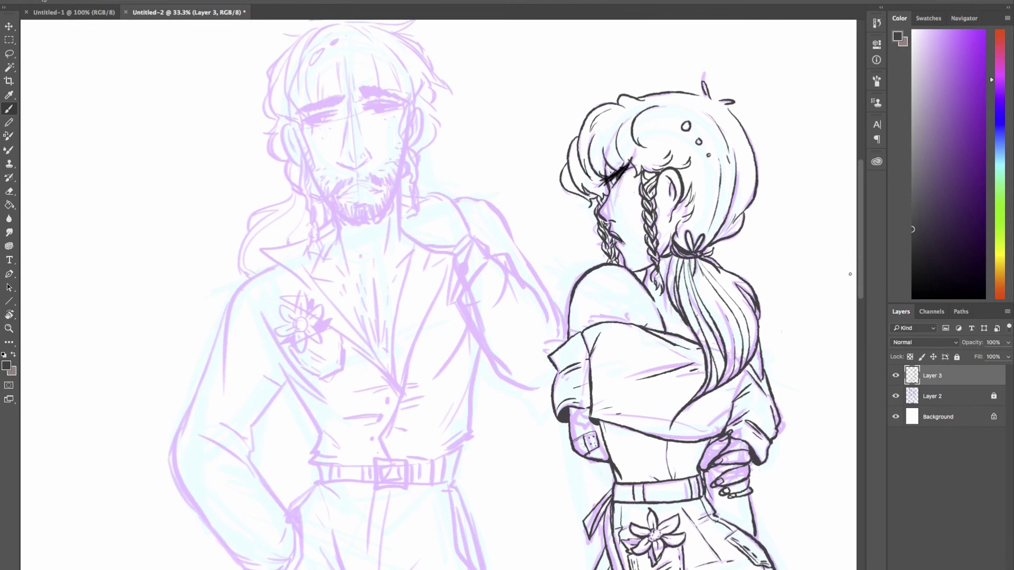
# Step: Zoom to 50% and trace the first hair bang across the man's forehead
pyautogui.press('super+plus')
pyautogui.scroll(5, 878, 232)
pyautogui.moveTo(234, 74); pyautogui.dragTo(208, 138)
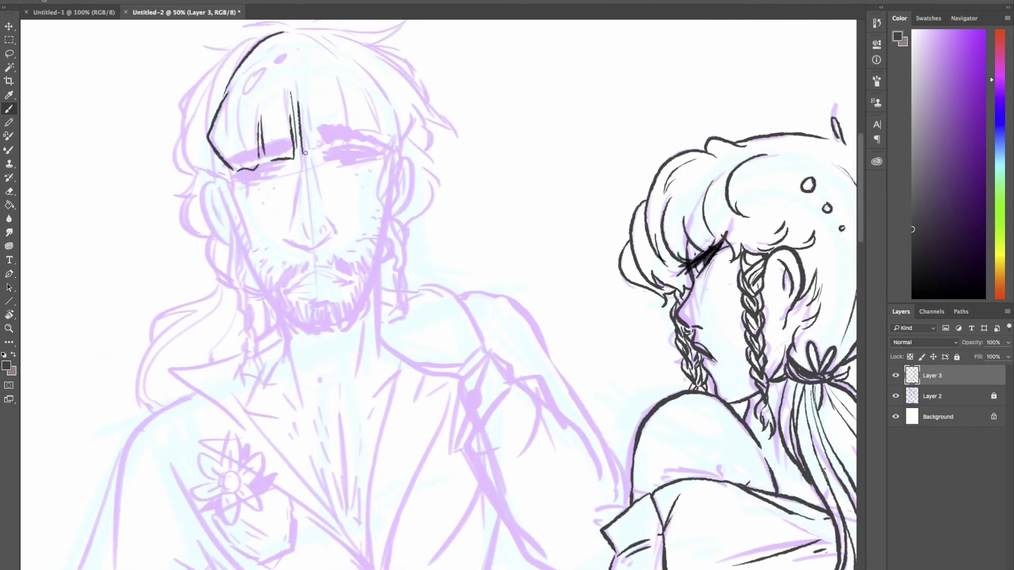